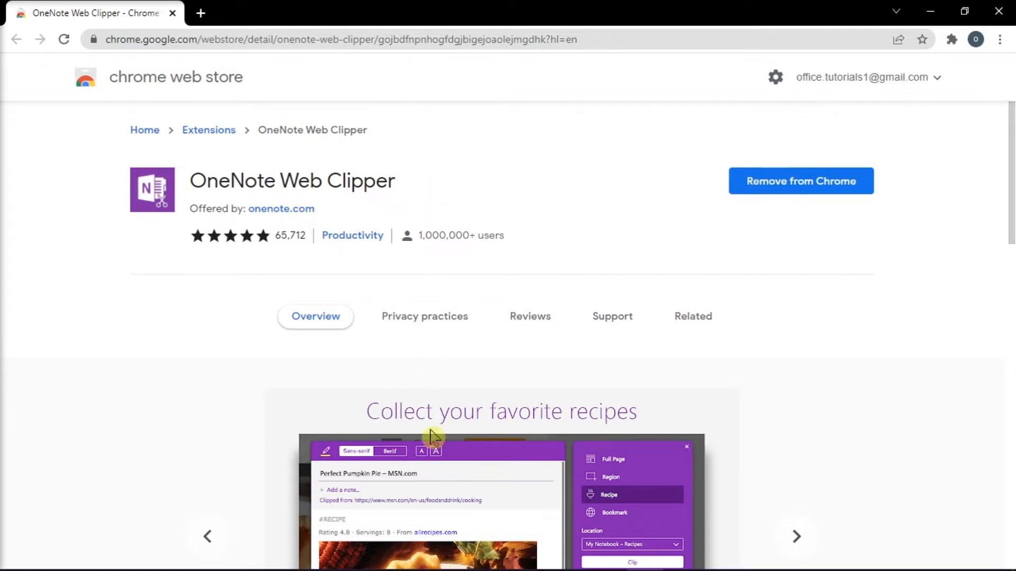
{"action": "left_click", "coordinate": [682, 557]}
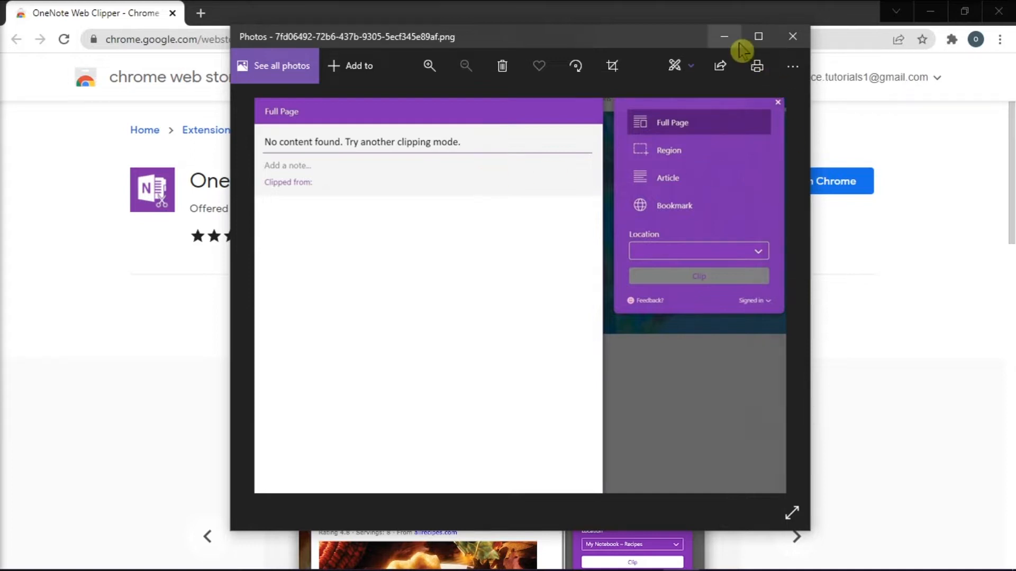
{"action": "left_click", "coordinate": [725, 36]}
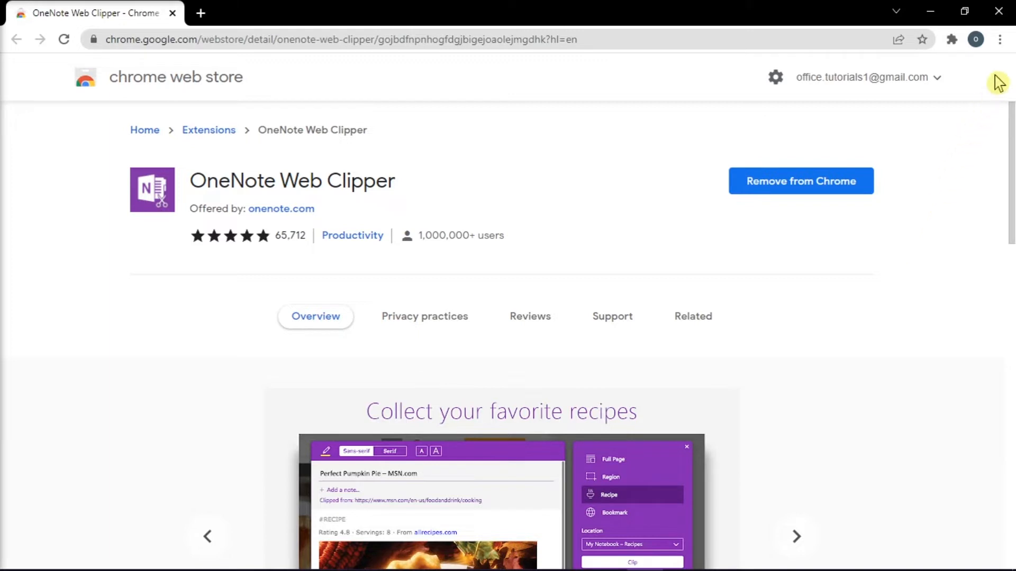
Turn on 'Allow in Incognito' for OneNote Web Clipper from its Chrome extension details page.
{"action": "left_click", "coordinate": [1003, 40]}
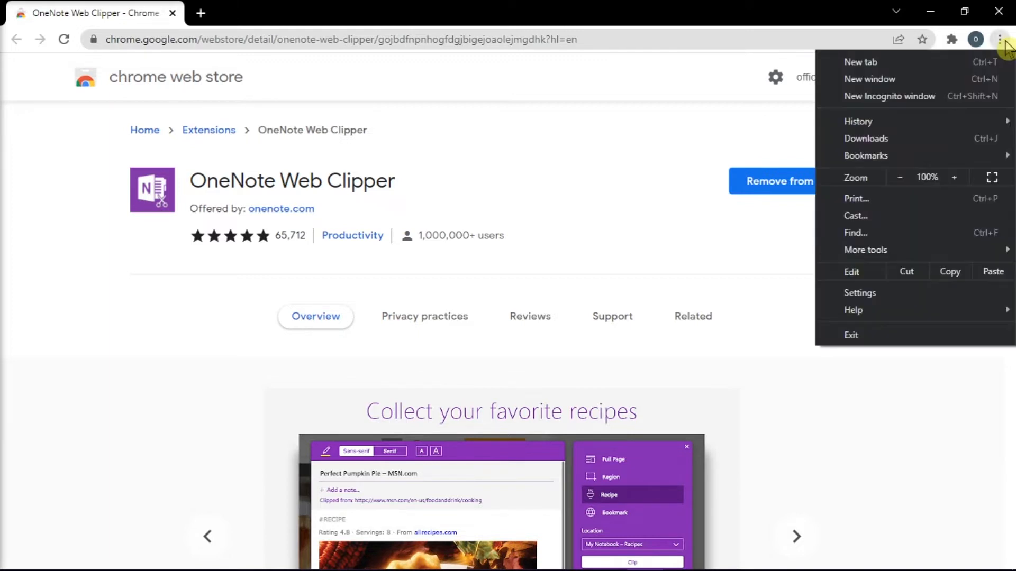
{"action": "left_click", "coordinate": [931, 297]}
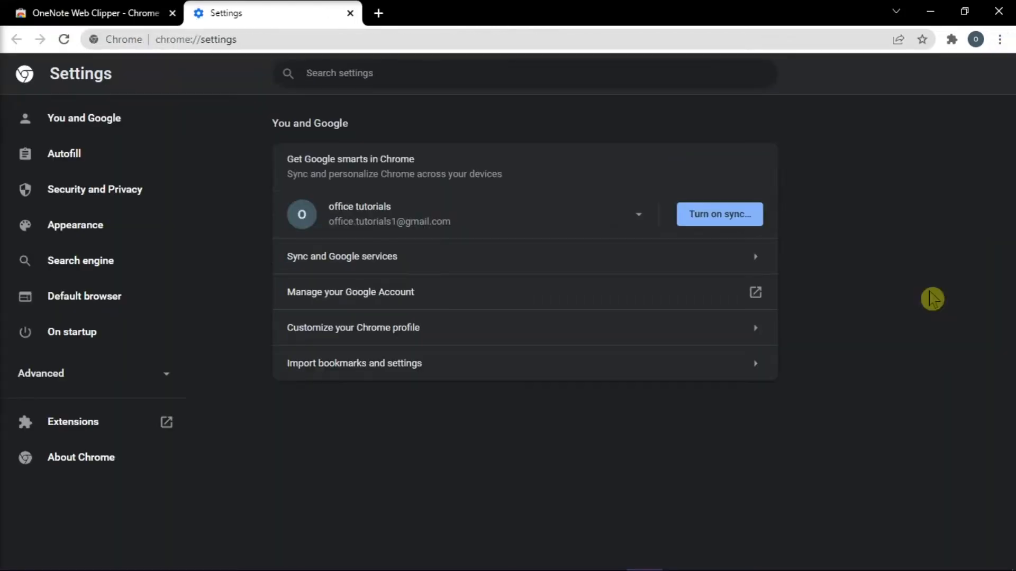
{"action": "left_click", "coordinate": [90, 432]}
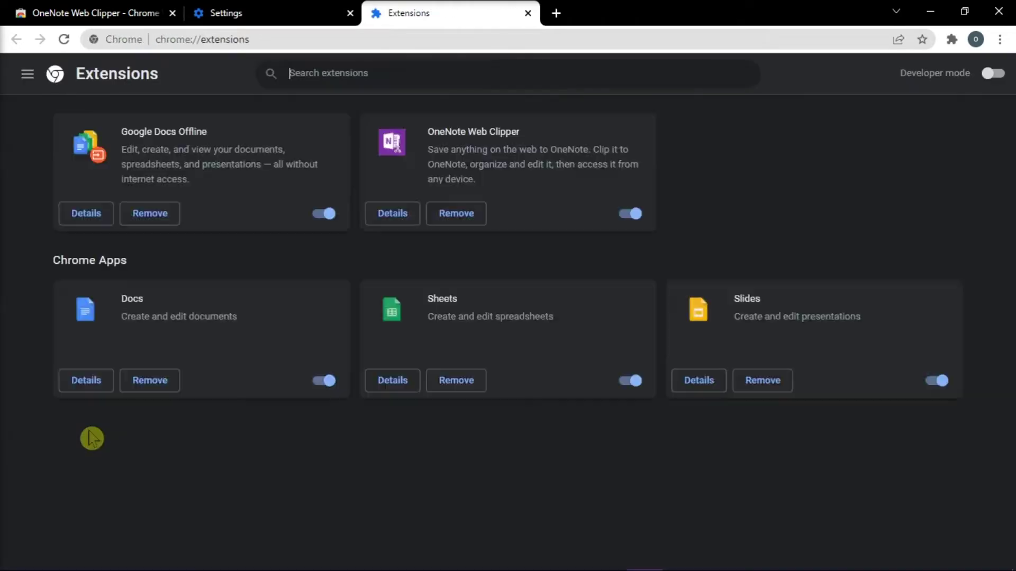
{"action": "left_click", "coordinate": [392, 219]}
{"action": "scroll", "coordinate": [392, 216], "scroll_direction": "down", "scroll_amount": 2}
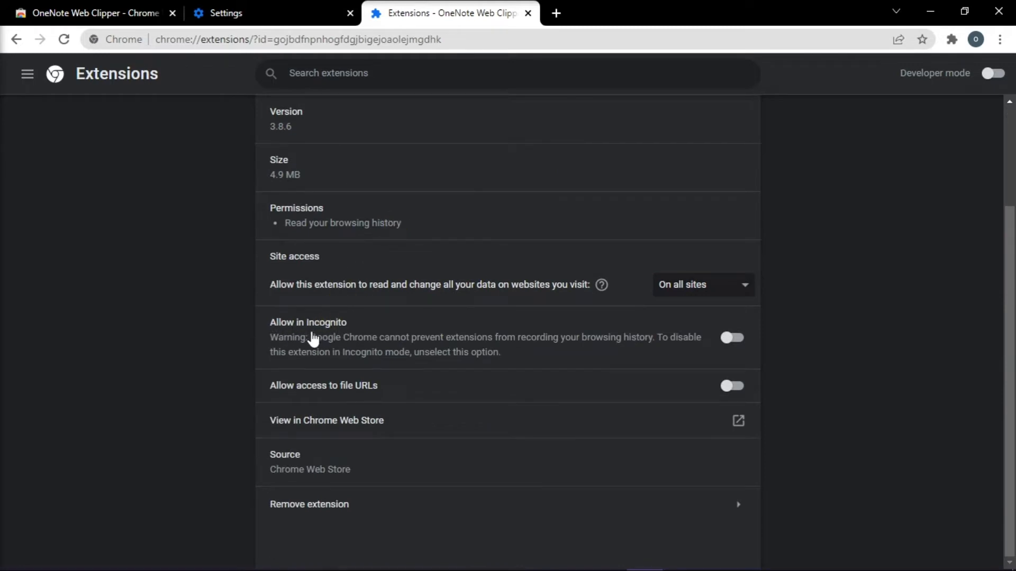
{"action": "left_click", "coordinate": [731, 339]}
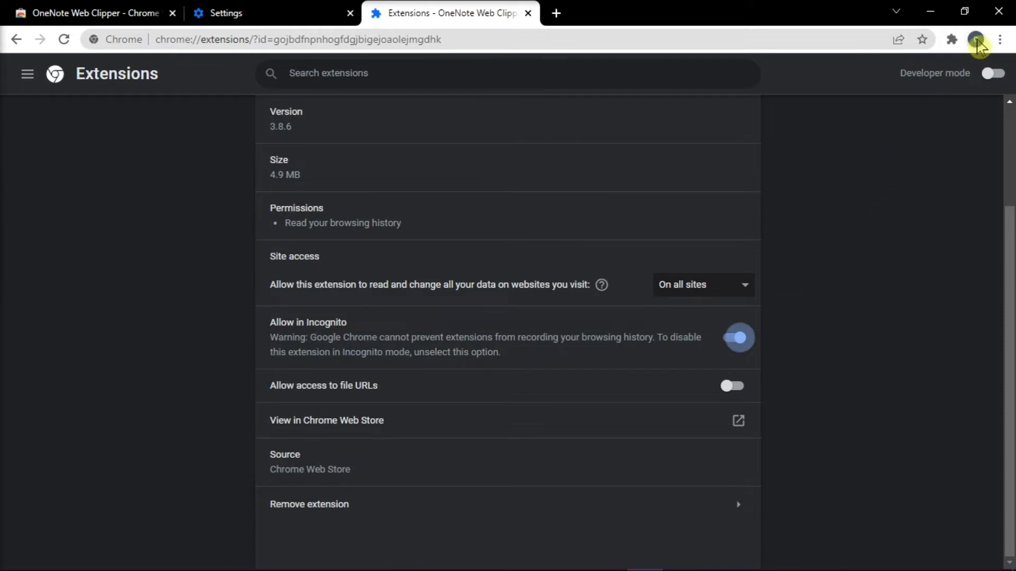
Start a new Incognito window and run a Google search for 'google'.
{"action": "left_click", "coordinate": [1000, 40]}
{"action": "left_click", "coordinate": [889, 96]}
{"action": "type", "text": "google"}
{"action": "key", "text": "Return"}
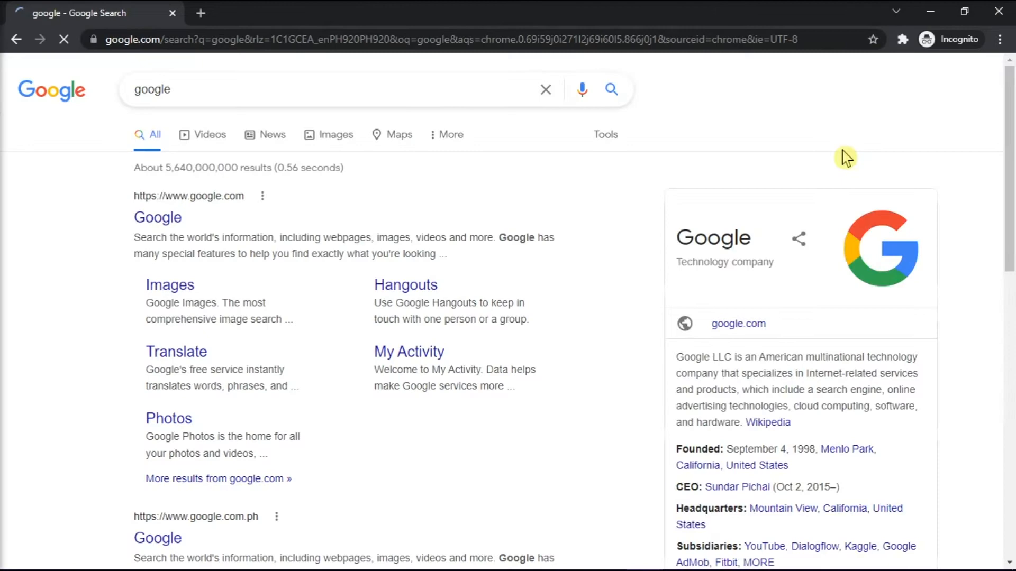
Clip the full results page with OneNote Web Clipper and view the saved clip in OneNote.
{"action": "left_click", "coordinate": [902, 39]}
{"action": "left_click", "coordinate": [798, 144]}
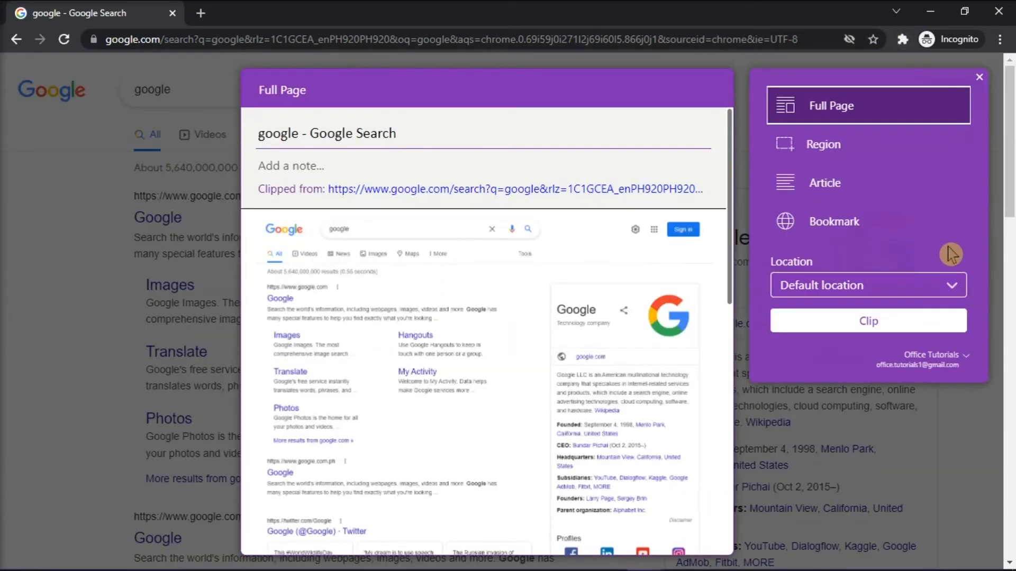
{"action": "left_click", "coordinate": [869, 321]}
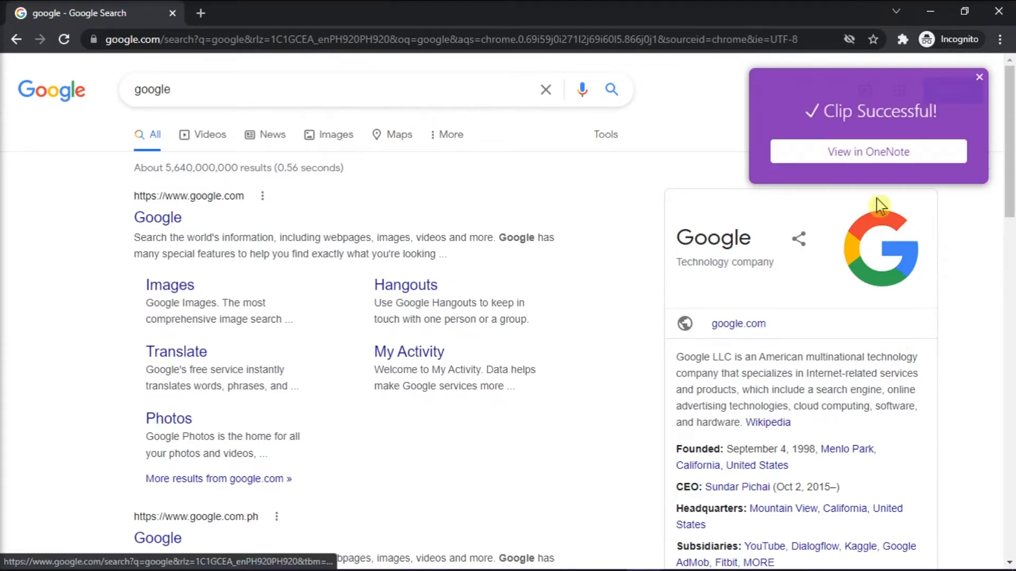
{"action": "left_click", "coordinate": [872, 147]}
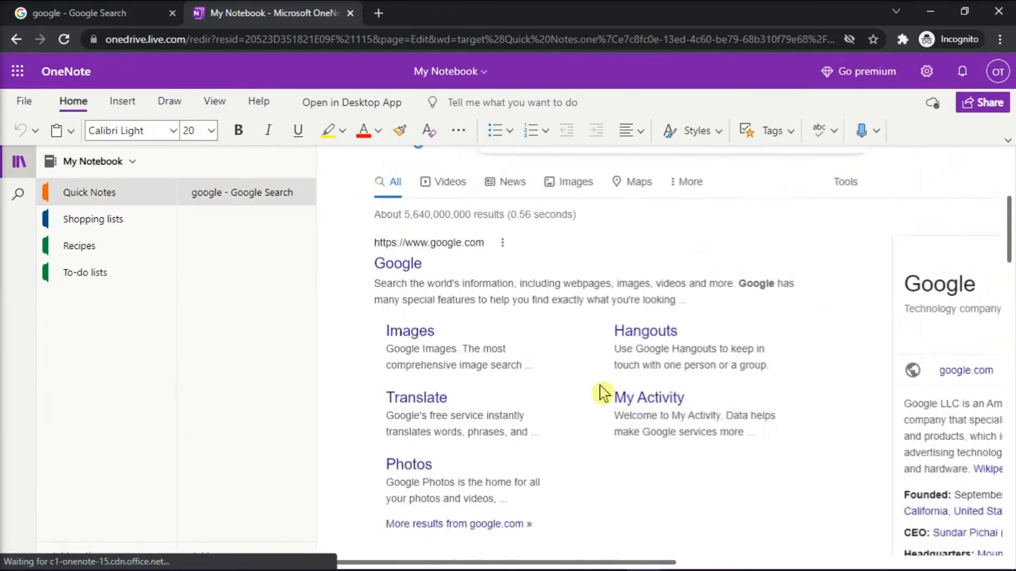
{"action": "scroll", "coordinate": [604, 393], "scroll_direction": "down", "scroll_amount": 2}
{"action": "scroll", "coordinate": [670, 429], "scroll_direction": "down", "scroll_amount": 4}
{"action": "scroll", "coordinate": [671, 429], "scroll_direction": "up", "scroll_amount": 8}
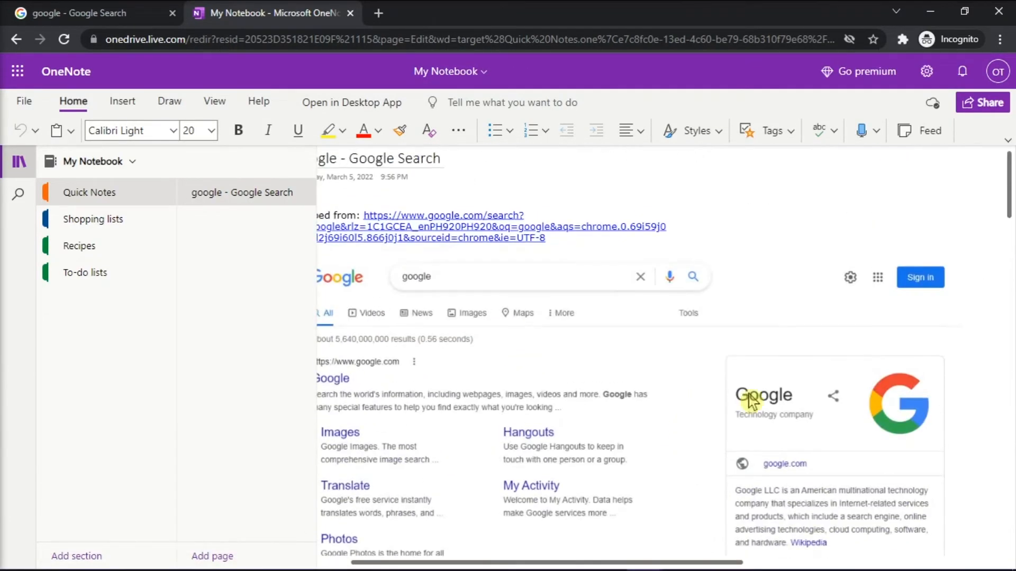
{"action": "left_click_drag", "start_coordinate": [555, 562], "coordinate": [603, 563]}
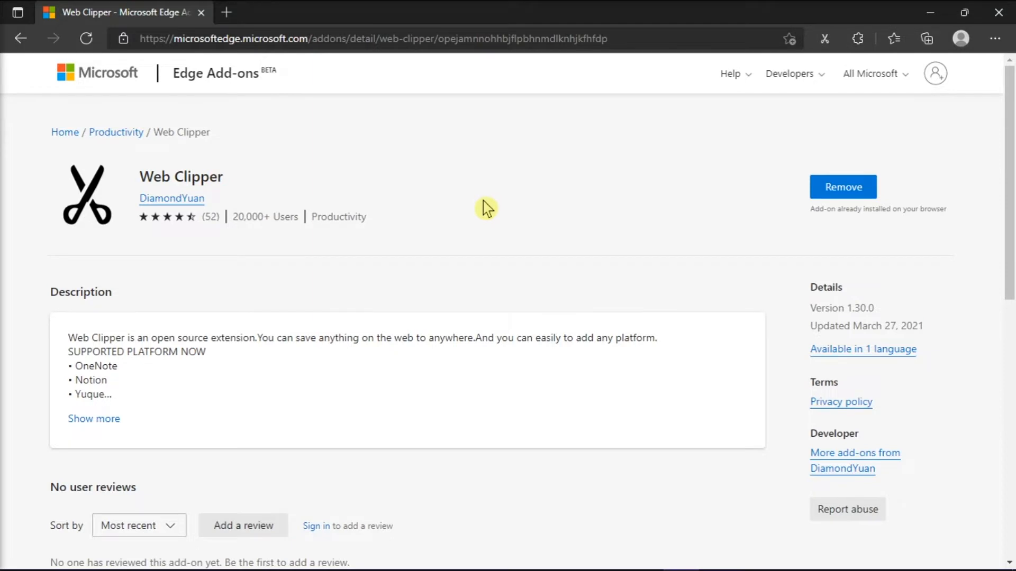
Tick 'Allow in InPrivate' for Web Clipper on its Edge extension details page.
{"action": "left_click", "coordinate": [996, 38]}
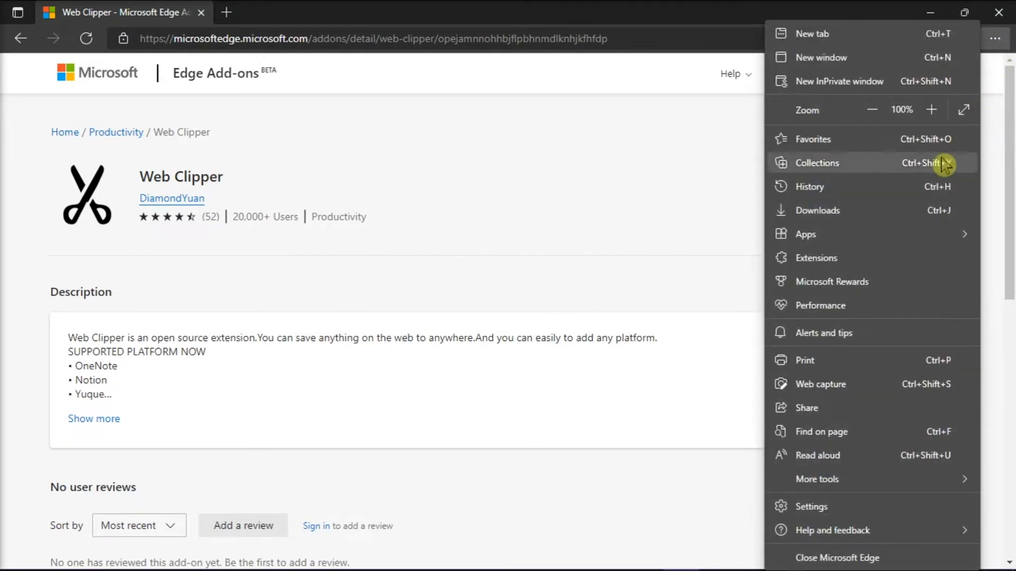
{"action": "left_click", "coordinate": [816, 258]}
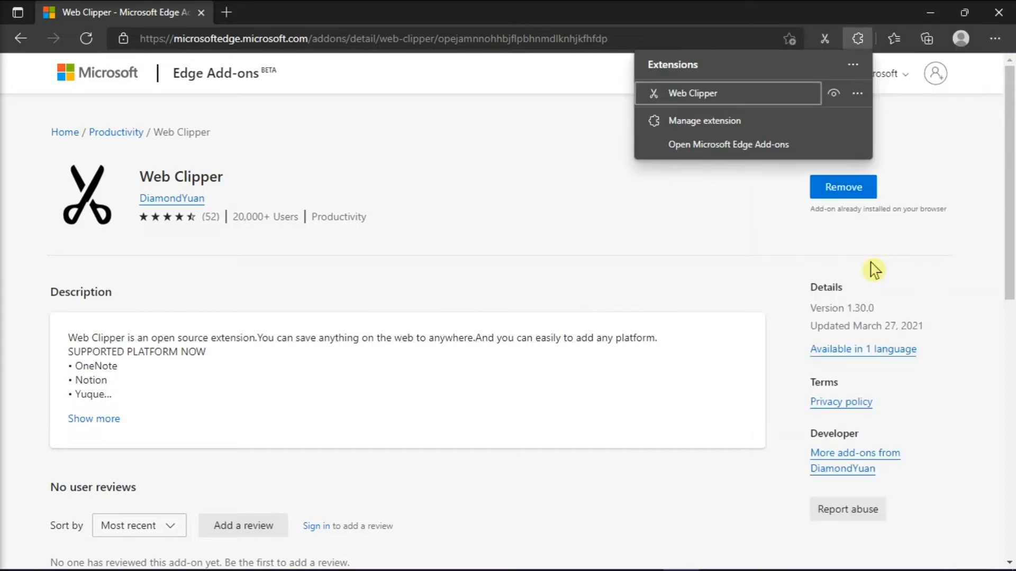
{"action": "left_click", "coordinate": [720, 121]}
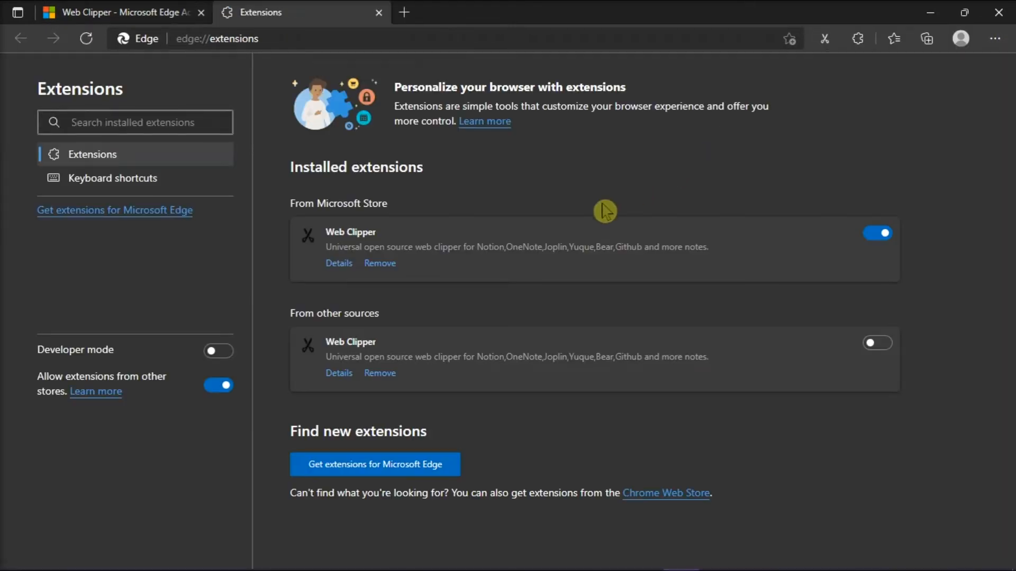
{"action": "left_click", "coordinate": [334, 371]}
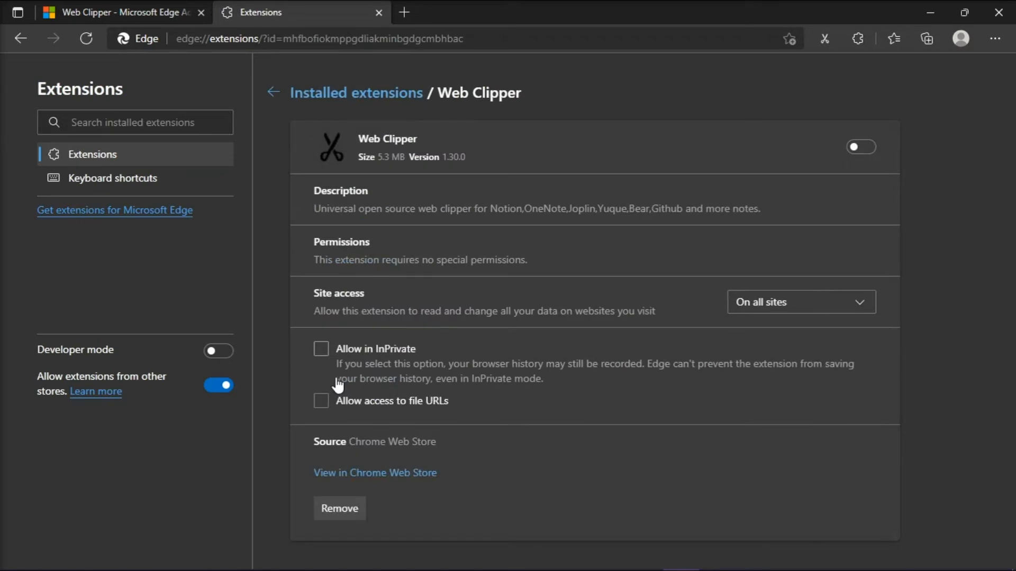
{"action": "left_click", "coordinate": [321, 349]}
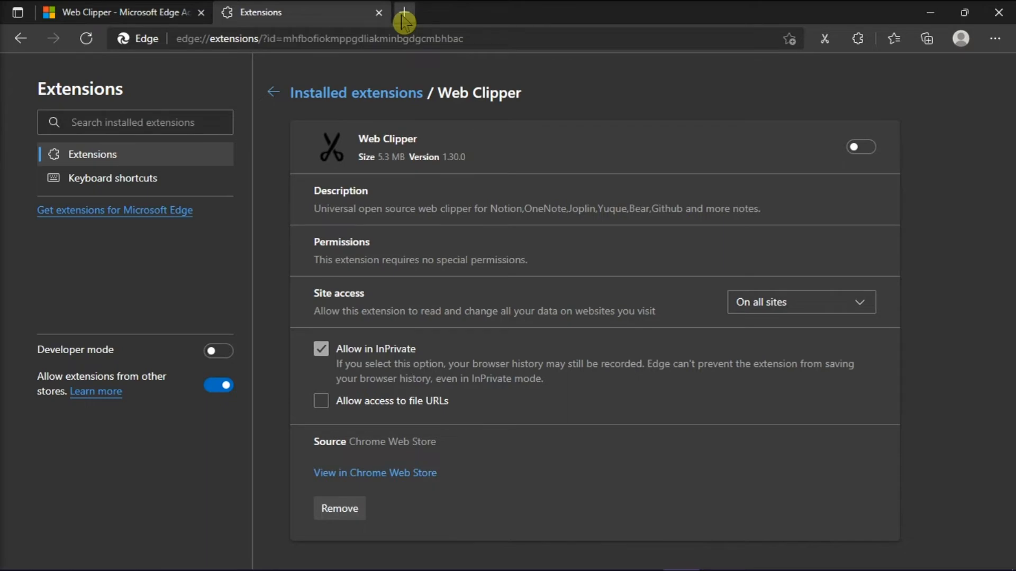
In a new InPrivate window search GOOGLE, launch Web Clipper there and close its settings overlay.
{"action": "left_click", "coordinate": [996, 39]}
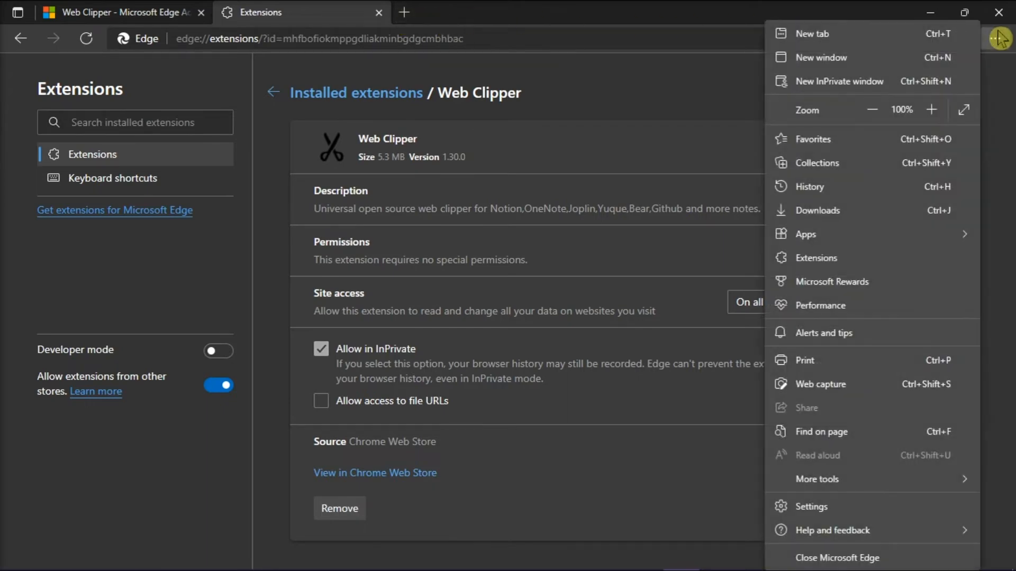
{"action": "left_click", "coordinate": [886, 81]}
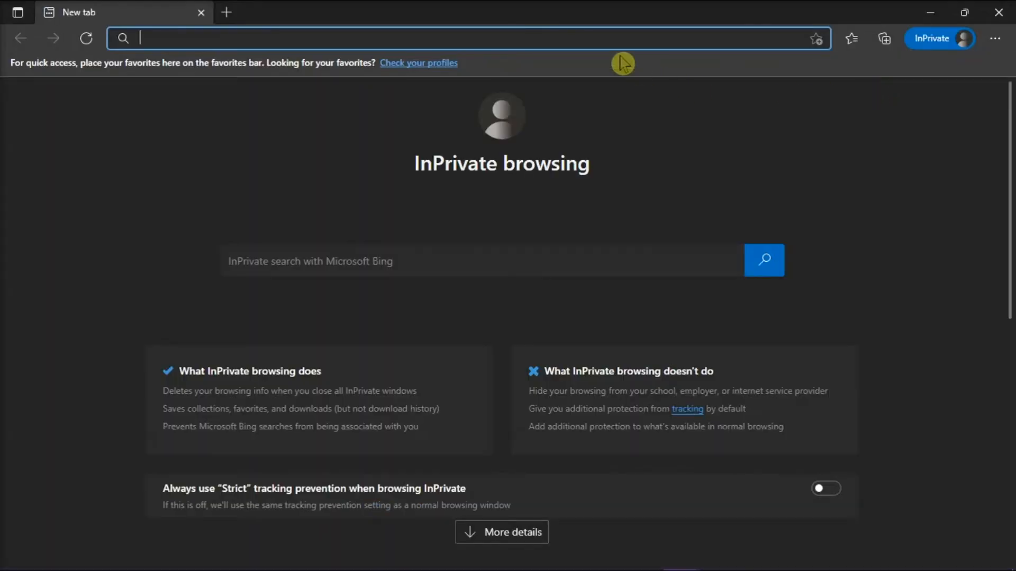
{"action": "type", "text": "GOOGLE"}
{"action": "key", "text": "Return"}
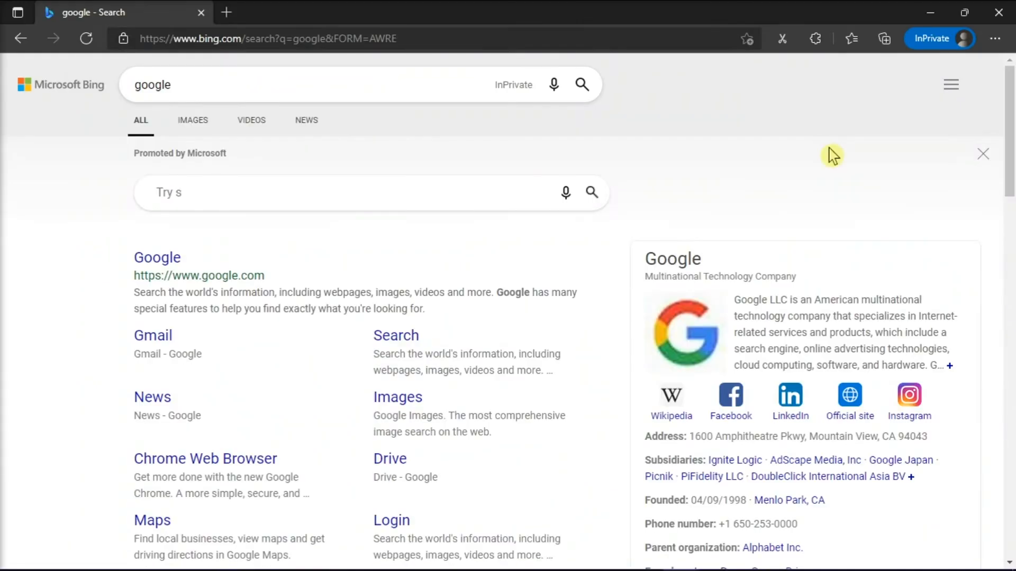
{"action": "left_click", "coordinate": [782, 39]}
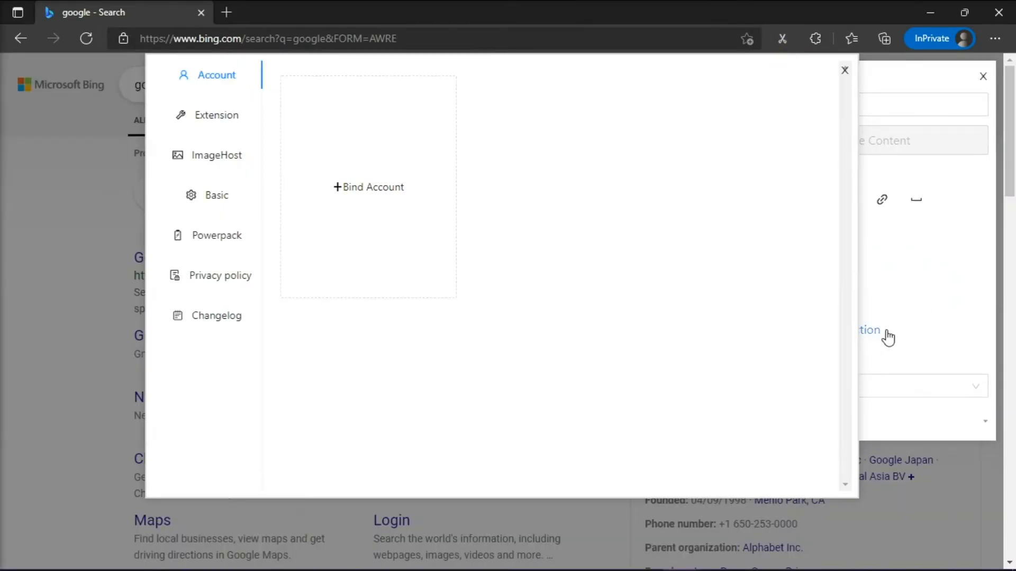
{"action": "left_click", "coordinate": [888, 336]}
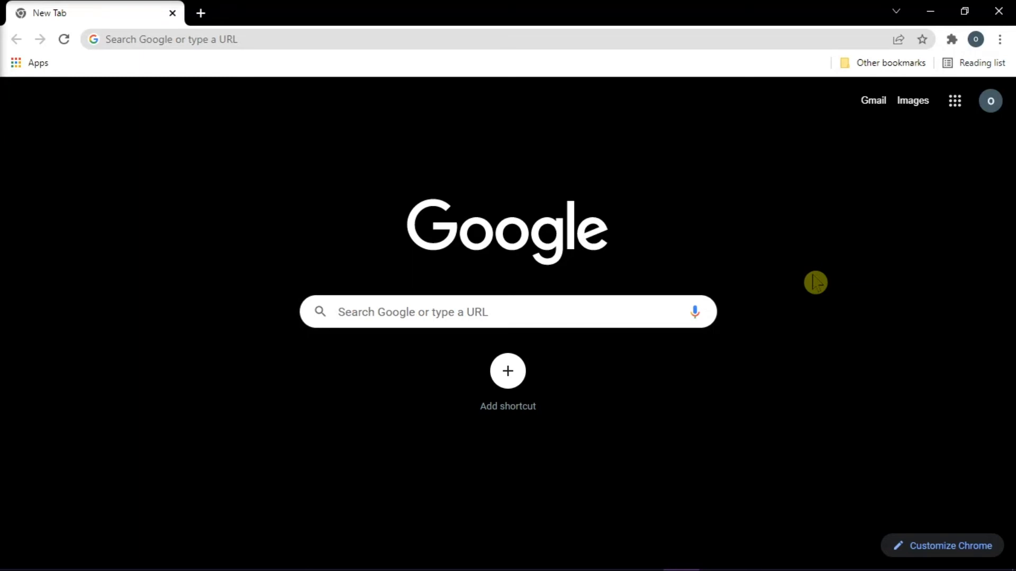
Remove OneNote Web Clipper via its Chrome details page and confirm the removal.
{"action": "left_click", "coordinate": [1000, 39]}
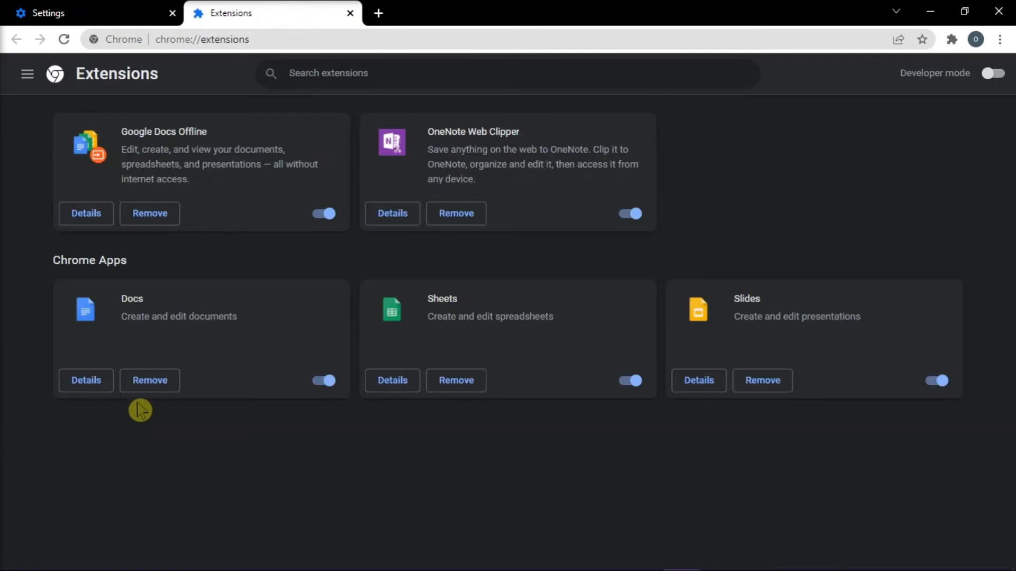
{"action": "left_click", "coordinate": [392, 214]}
{"action": "scroll", "coordinate": [381, 210], "scroll_direction": "down", "scroll_amount": 3}
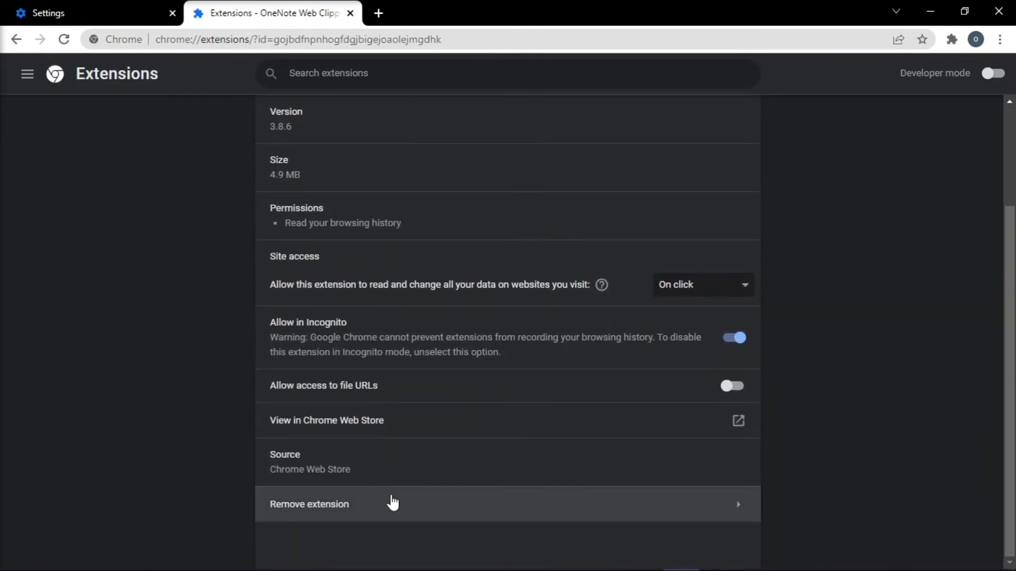
{"action": "left_click", "coordinate": [392, 505]}
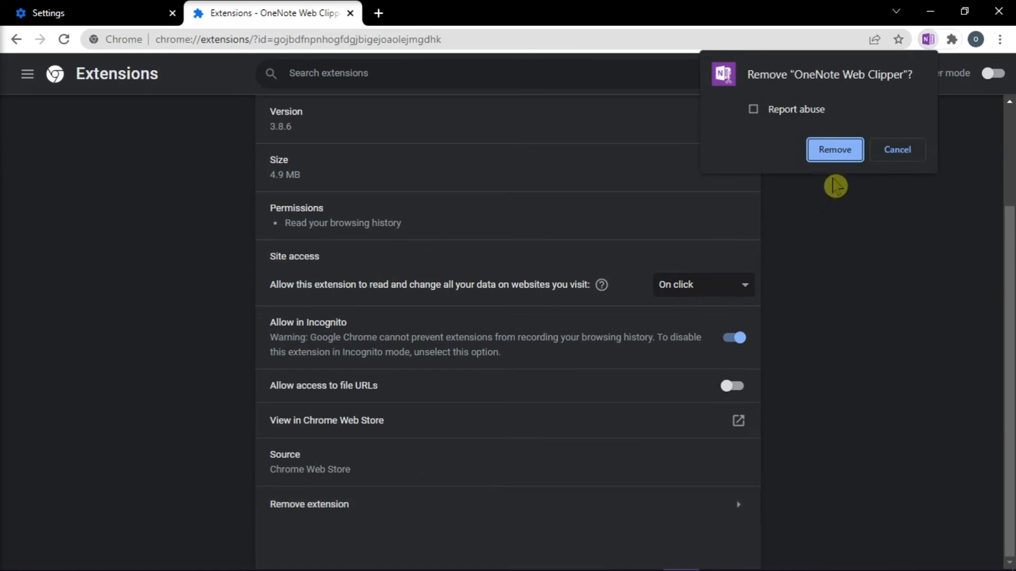
{"action": "left_click", "coordinate": [834, 150]}
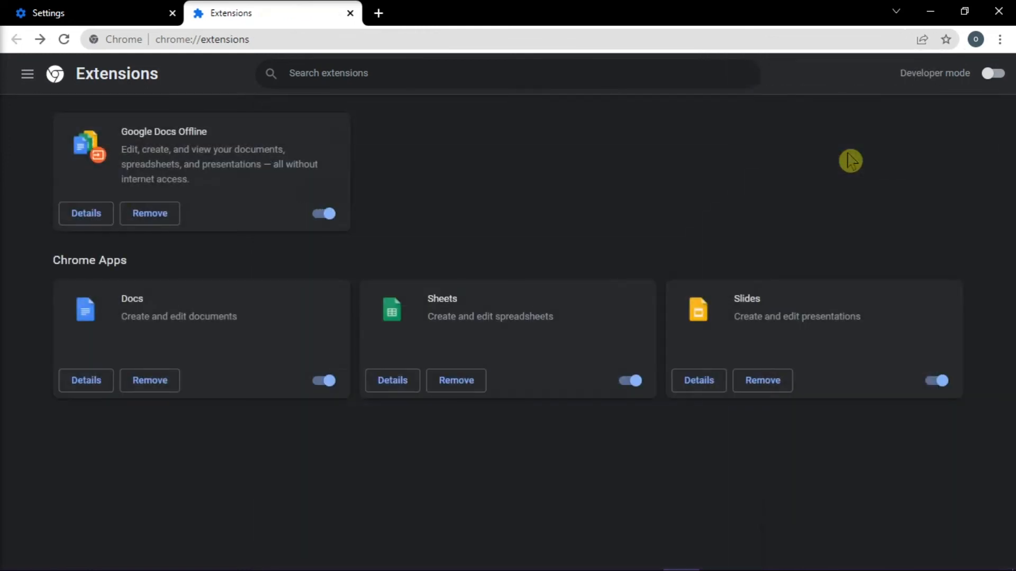
Search 'web clipper onenote' in a new tab and reach its Chrome Web Store page.
{"action": "left_click", "coordinate": [378, 12]}
{"action": "type", "text": "web cl"}
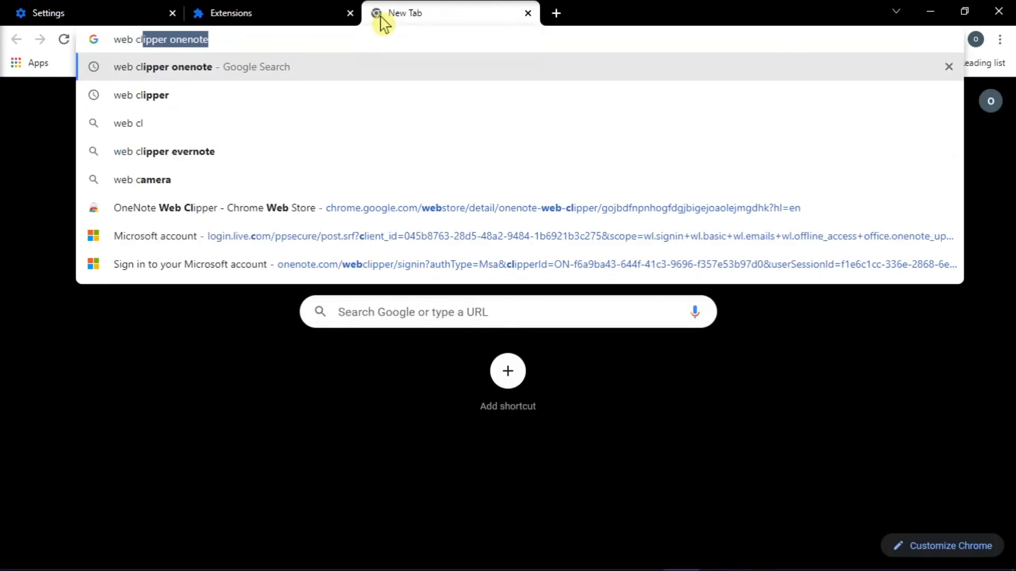
{"action": "type", "text": "ipper o"}
{"action": "key", "text": "Return"}
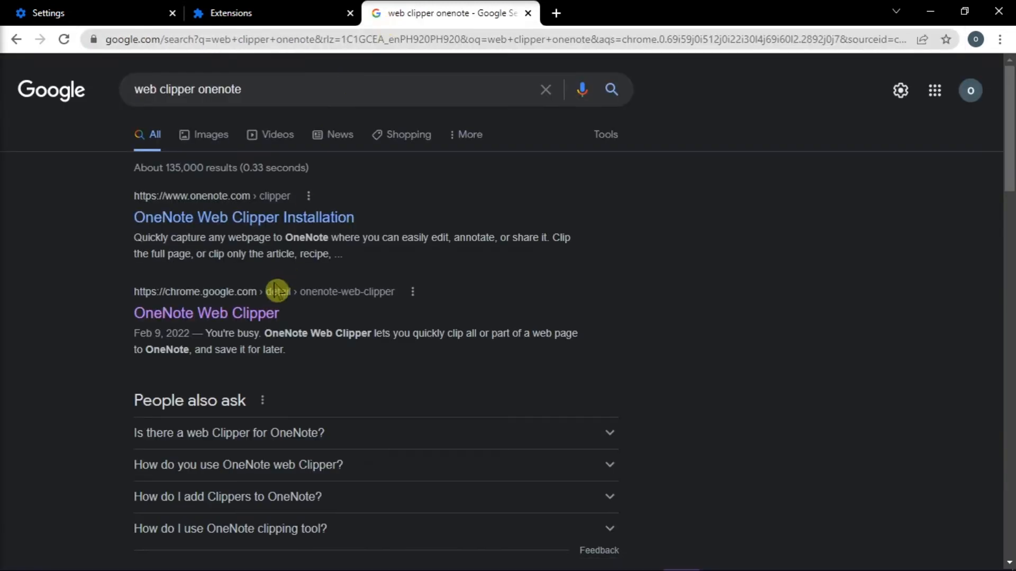
{"action": "left_click", "coordinate": [246, 313]}
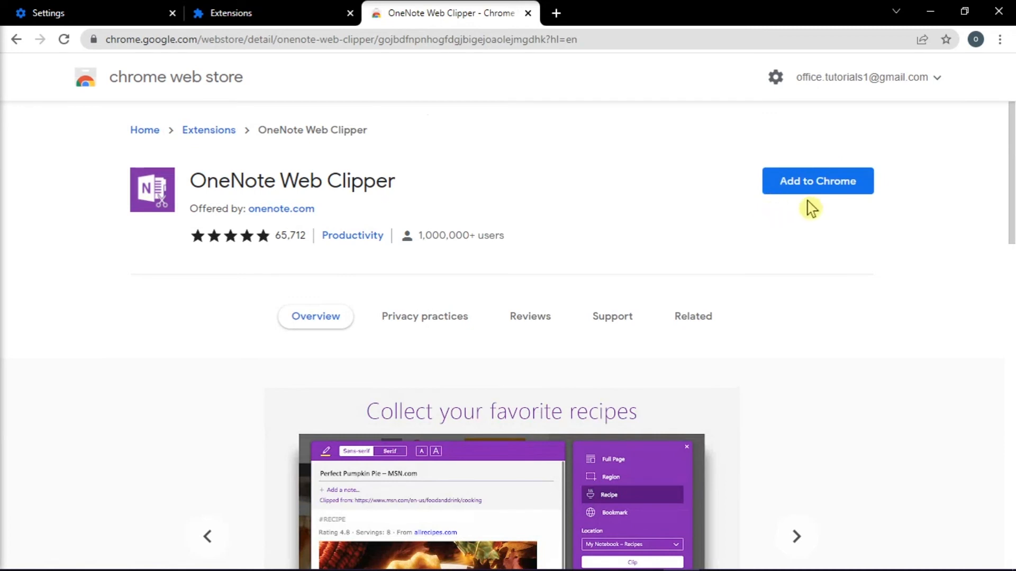
Add OneNote Web Clipper back to Chrome and confirm the Add extension prompt.
{"action": "left_click", "coordinate": [838, 184]}
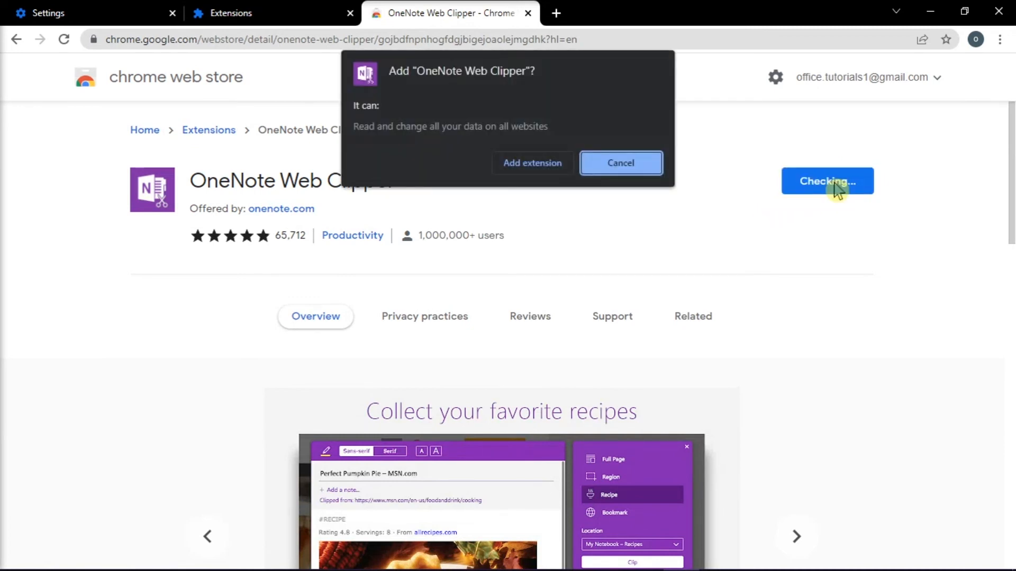
{"action": "left_click", "coordinate": [568, 167]}
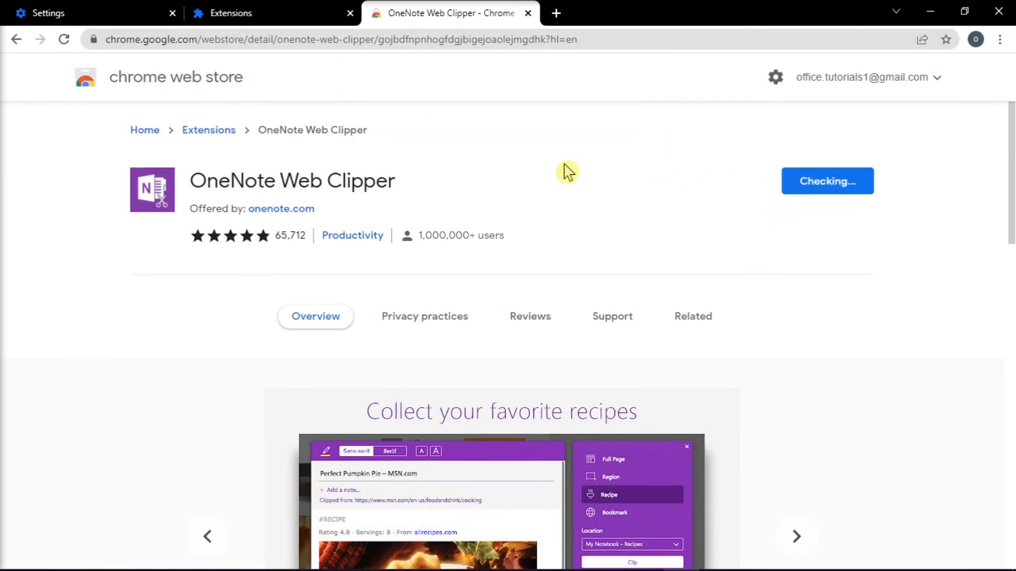